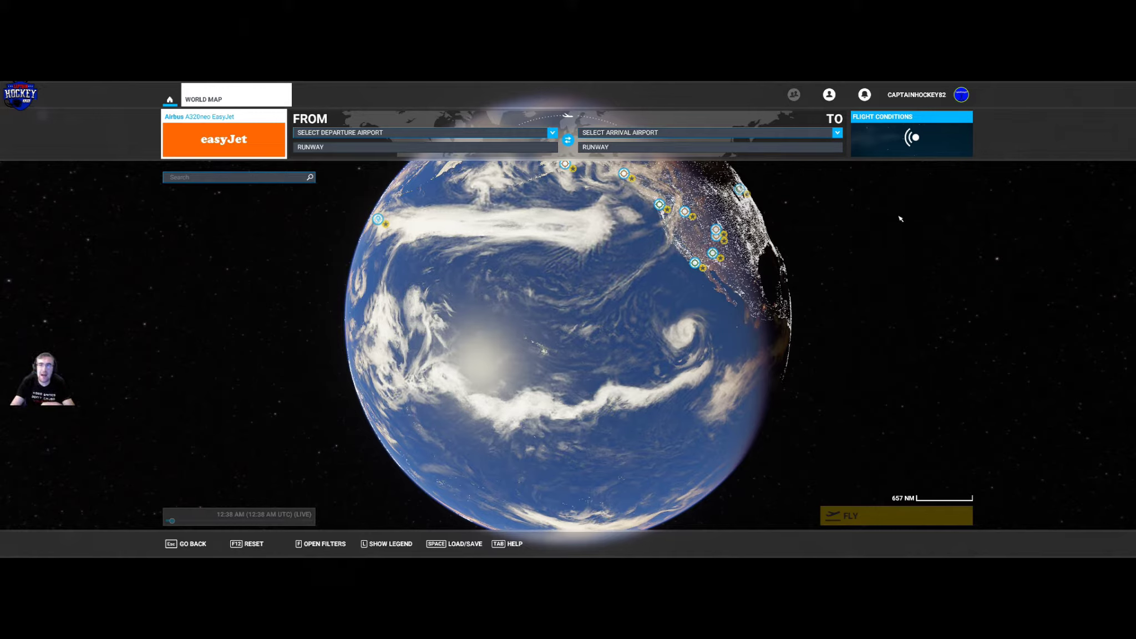
- In Flight Conditions, try Live Players and All Players, then set Multiplayer to Off (Group Only)
click(883, 135)
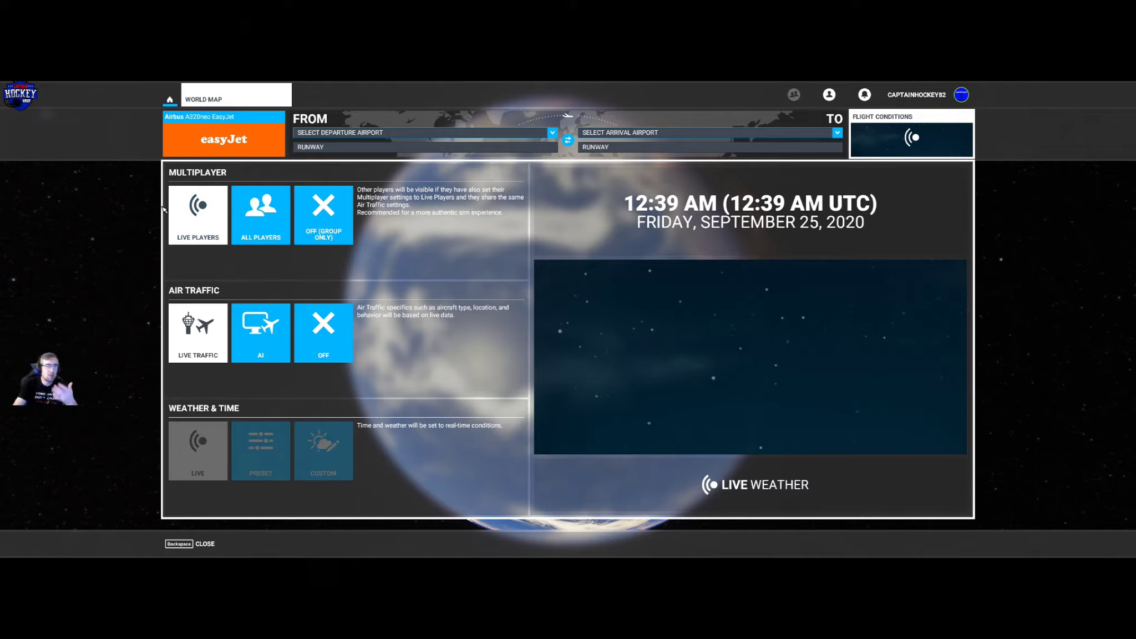
click(260, 214)
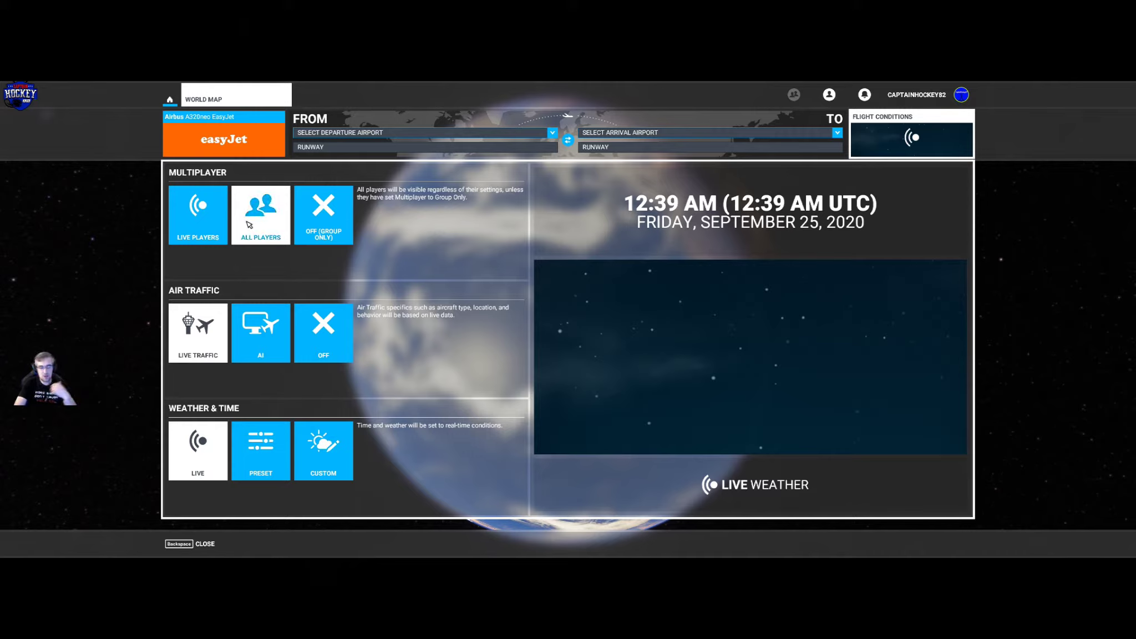
click(197, 232)
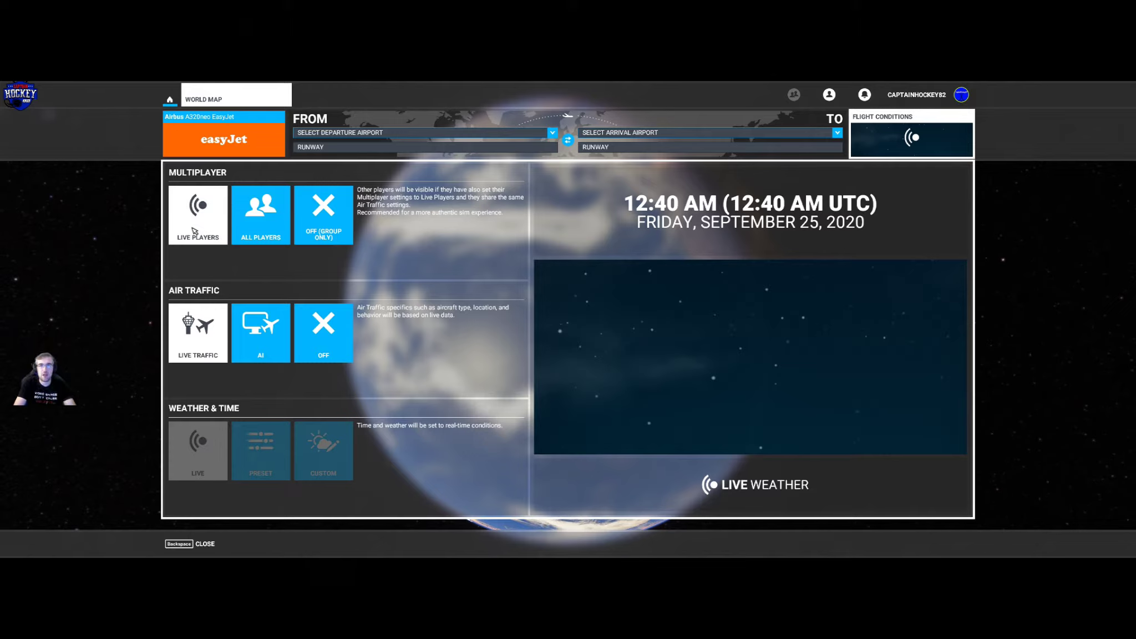
click(261, 216)
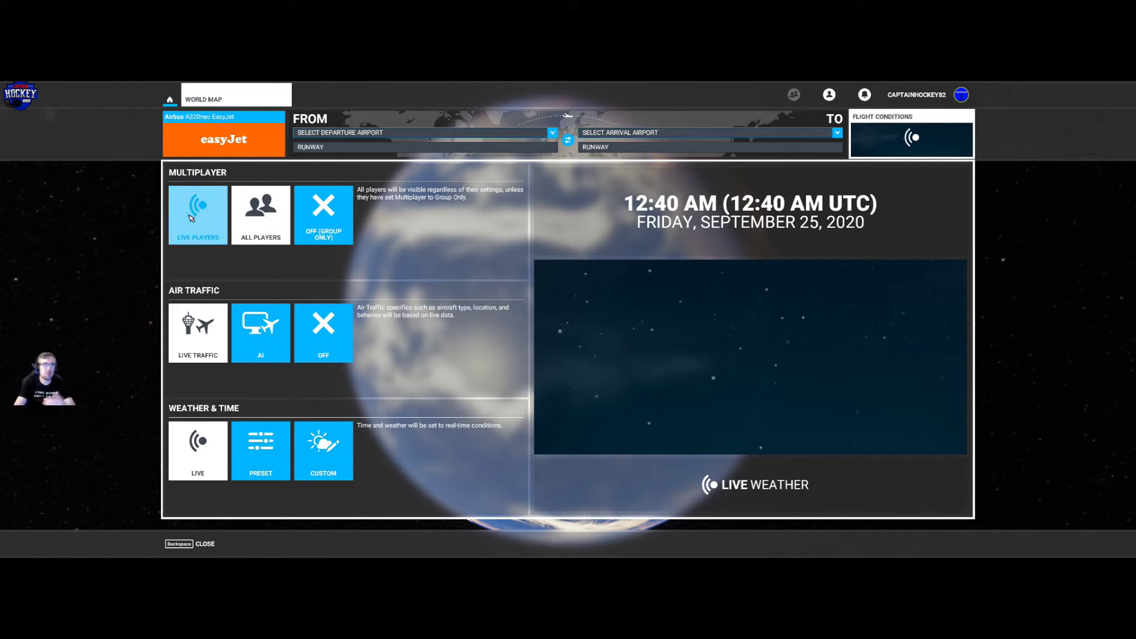
click(220, 235)
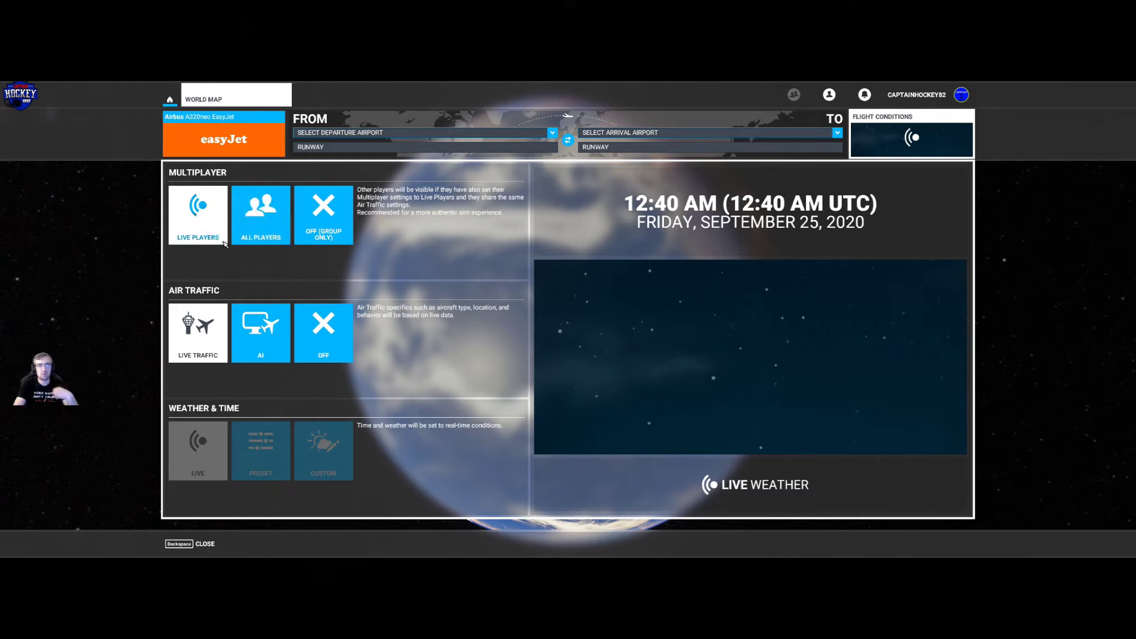
click(317, 232)
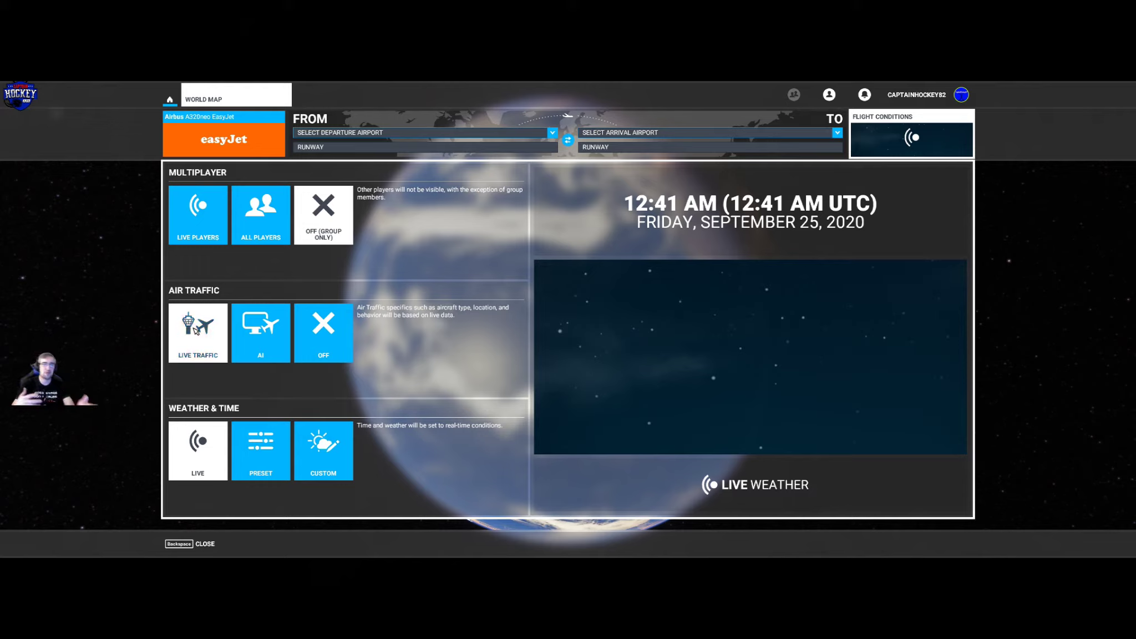
- Try AI air traffic, turn Air Traffic off, then return it to Live Traffic
click(259, 326)
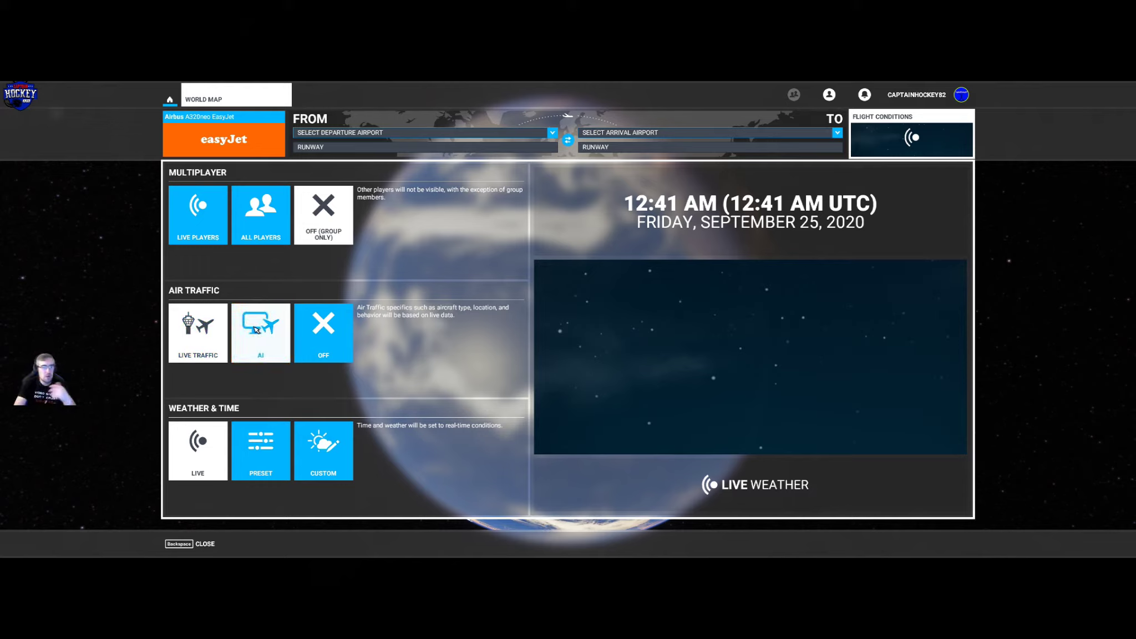
click(259, 330)
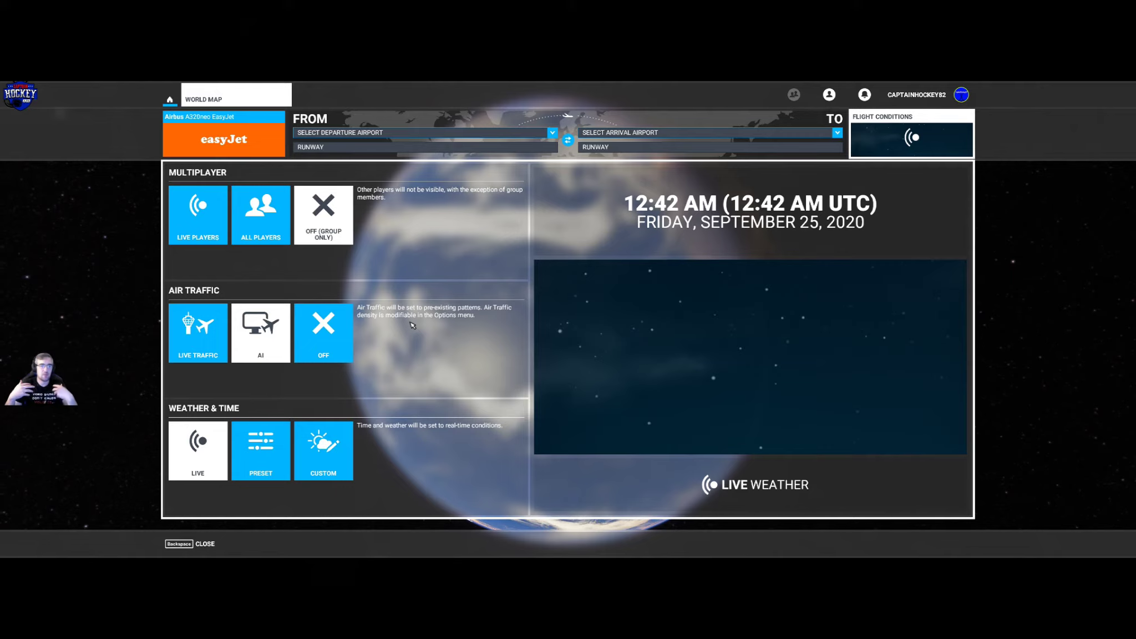
click(325, 331)
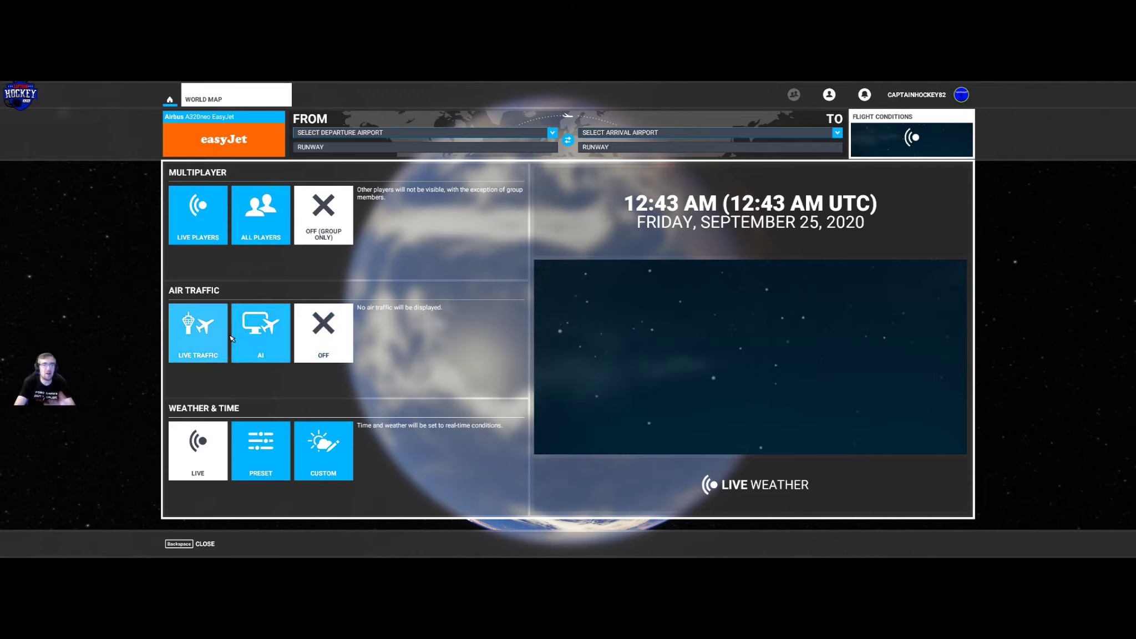
click(199, 335)
- Confirm Live Traffic, then toggle the Multiplayer options and leave it on All Players
click(197, 215)
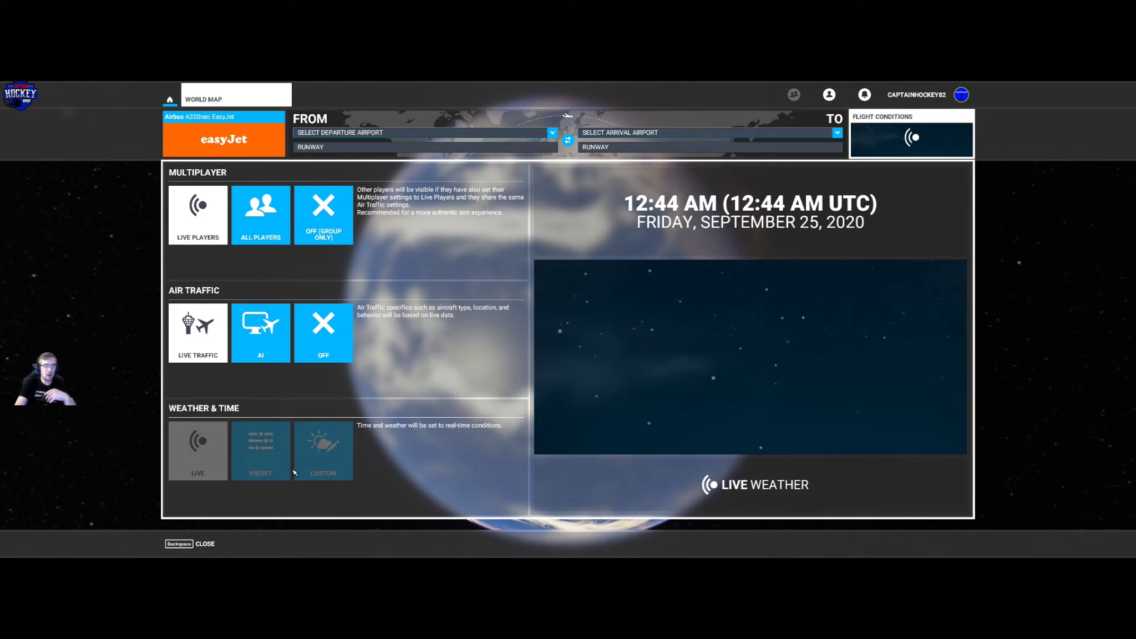
click(256, 222)
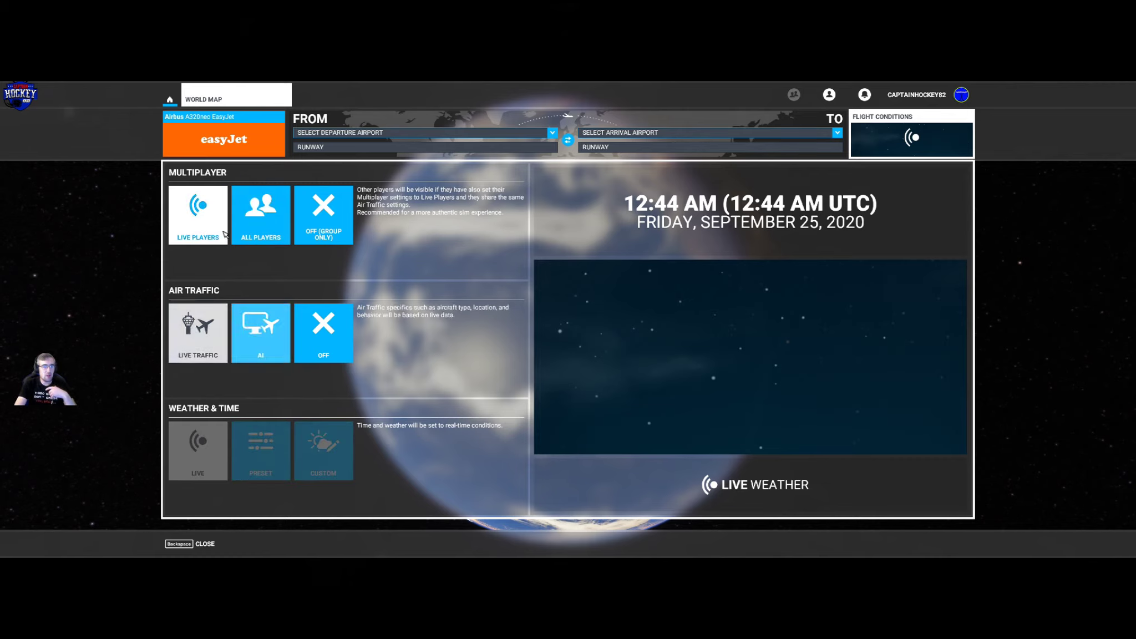
click(302, 218)
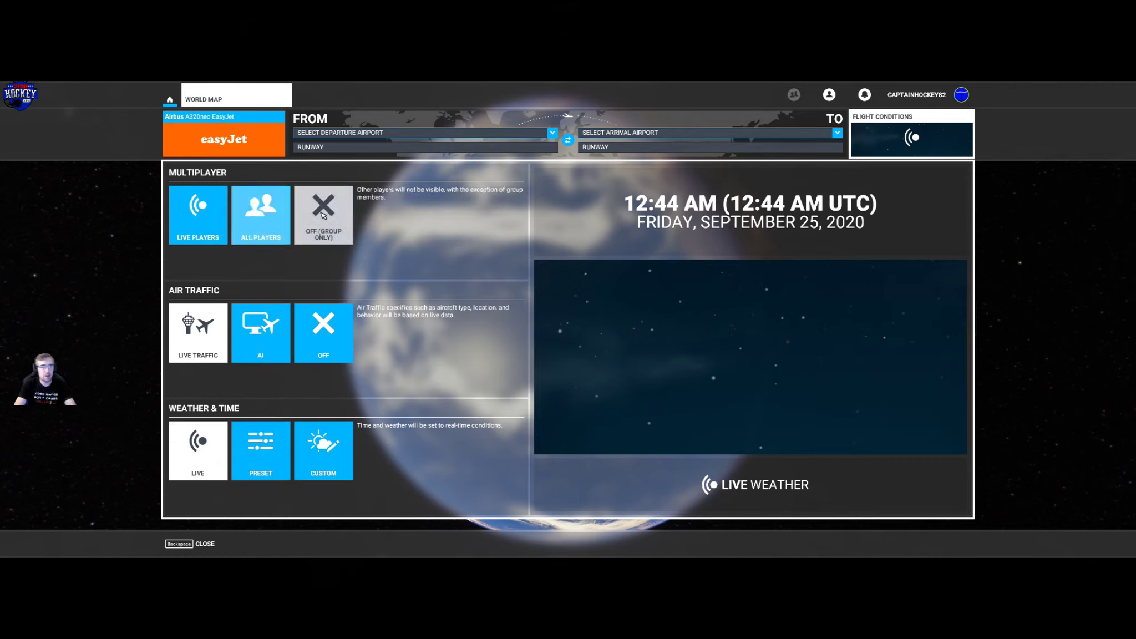
click(288, 220)
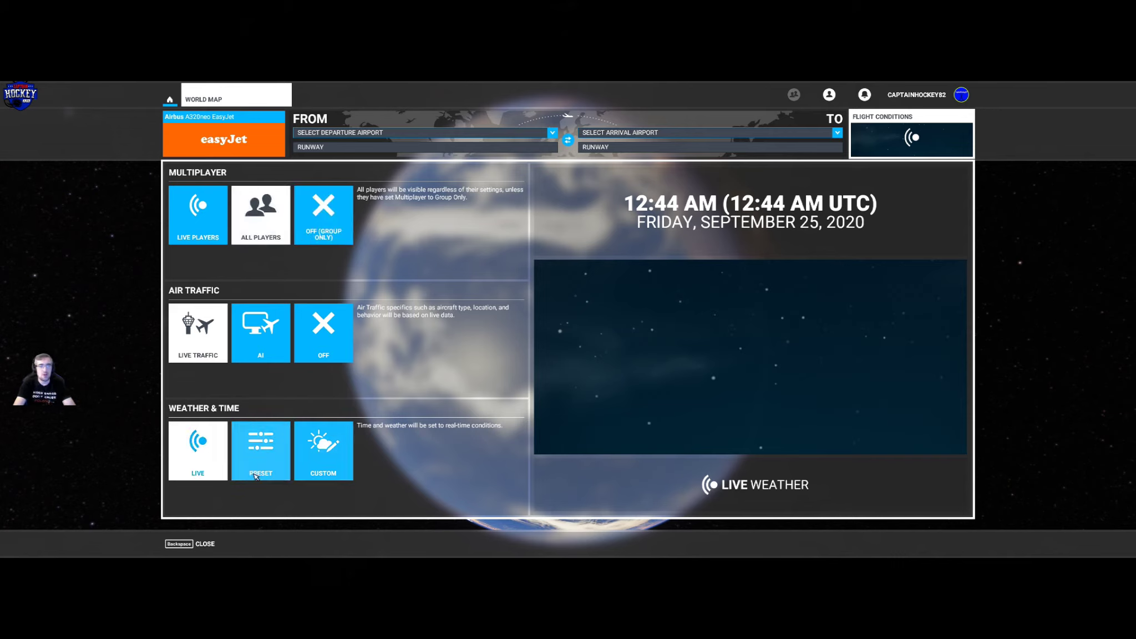
- Switch weather to presets and sweep the time of day, settling around 2:01 PM
click(260, 451)
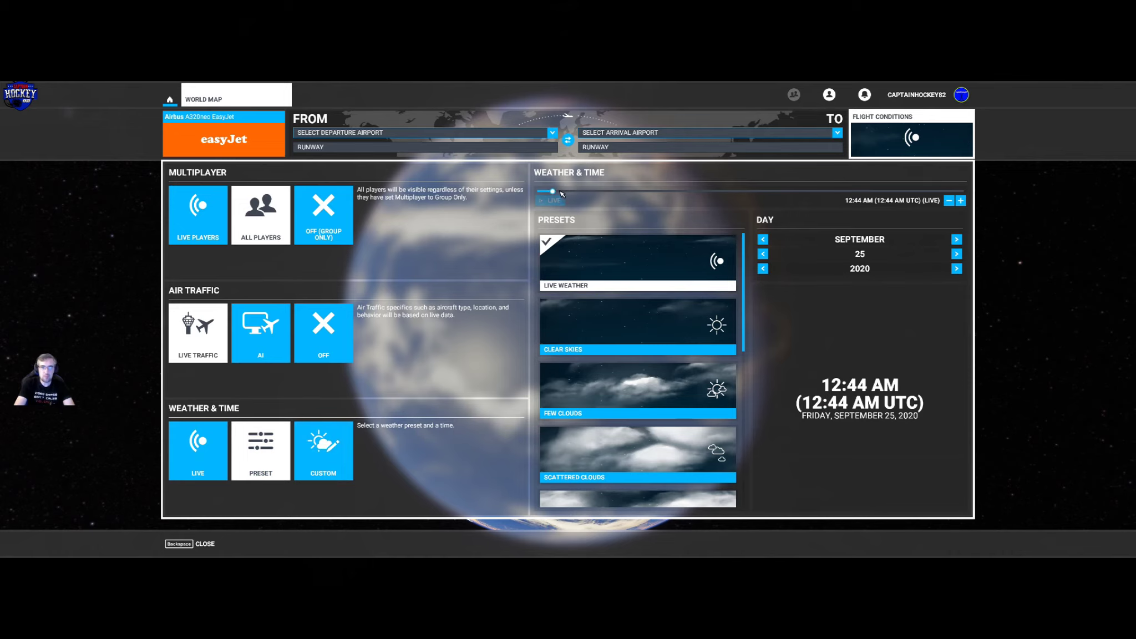
mouse_move(553, 192)
mouse_down()
mouse_move(836, 192)
mouse_move(785, 192)
mouse_up()
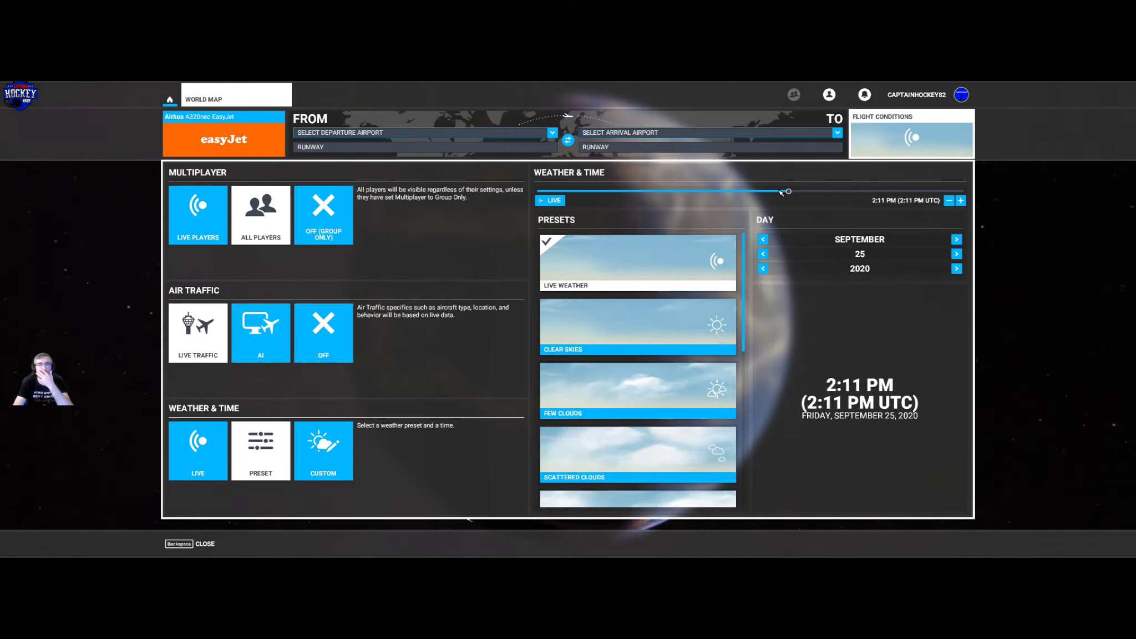
mouse_move(786, 192)
mouse_down()
mouse_move(635, 192)
mouse_move(866, 192)
mouse_up()
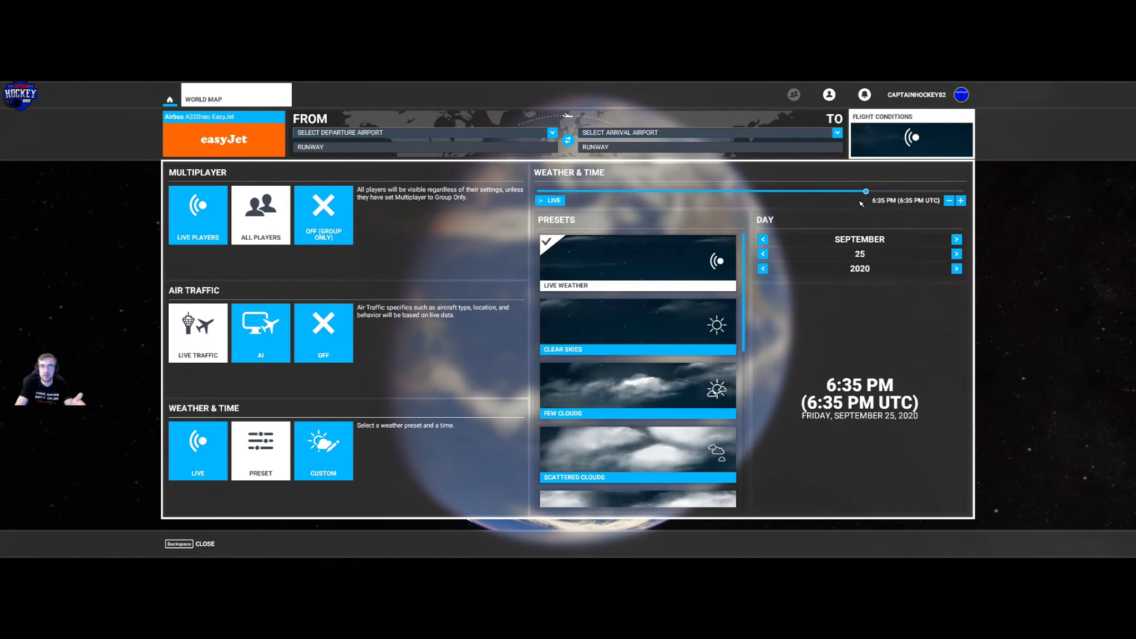
drag(866, 192, 786, 192)
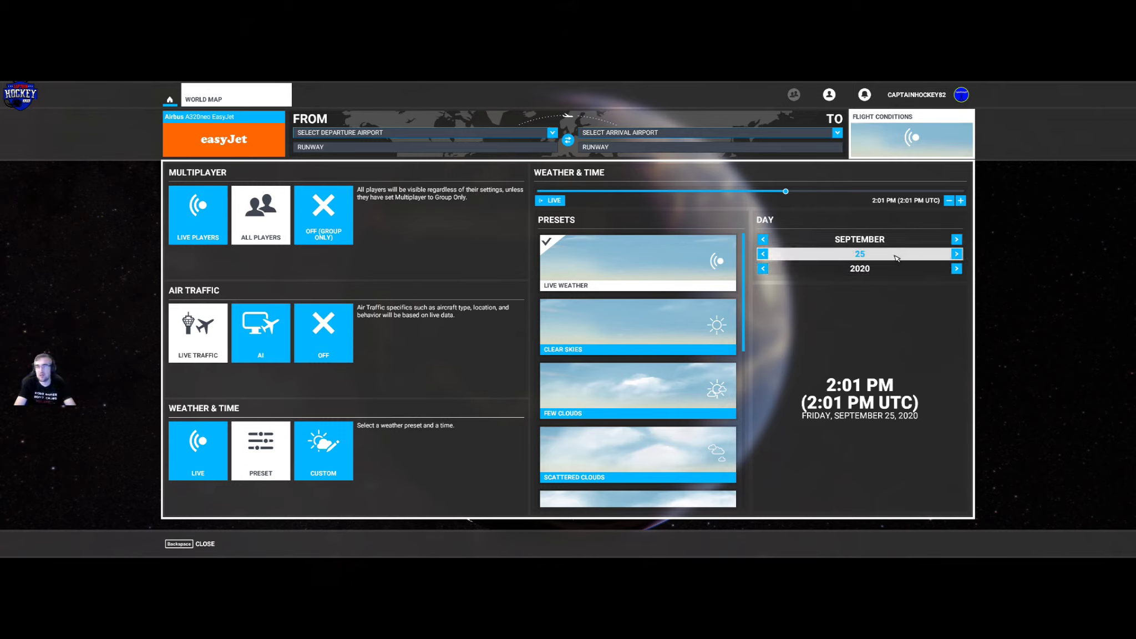
- Reset the clock to the live current time and pick the Clear Skies weather preset
click(865, 255)
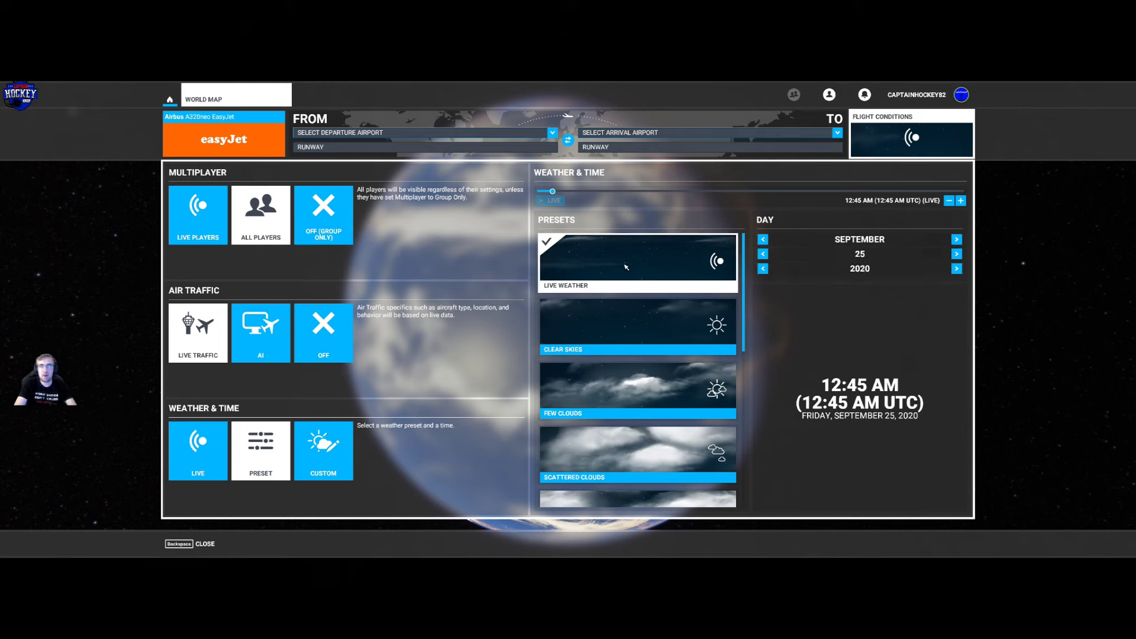
click(635, 339)
scroll(634, 340, down, 1)
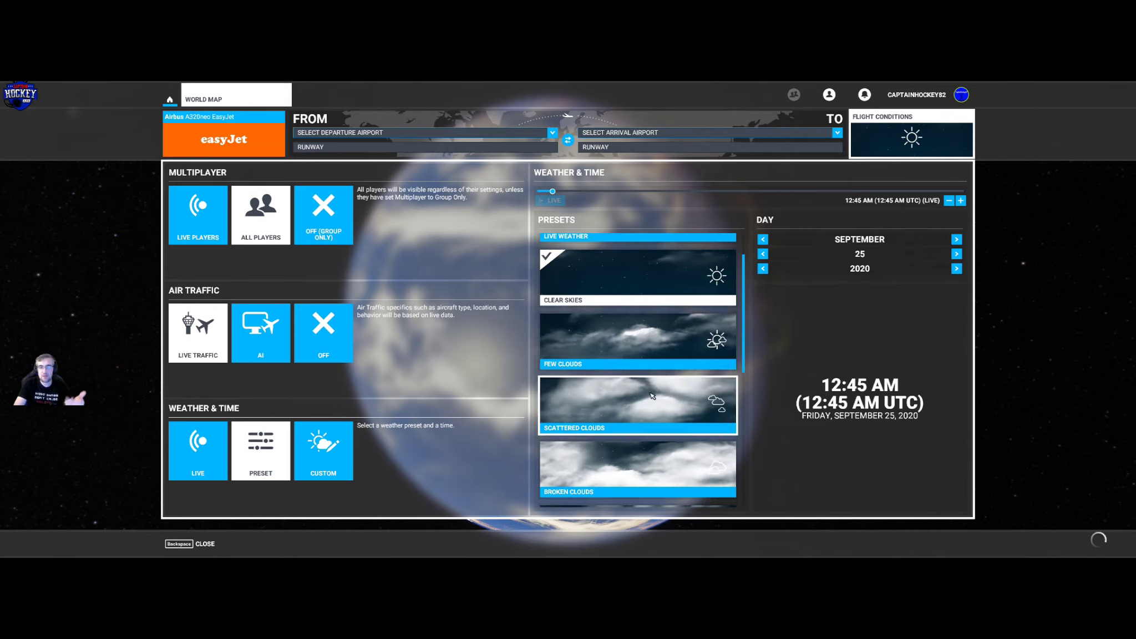
scroll(649, 355, down, 1)
scroll(649, 354, down, 1)
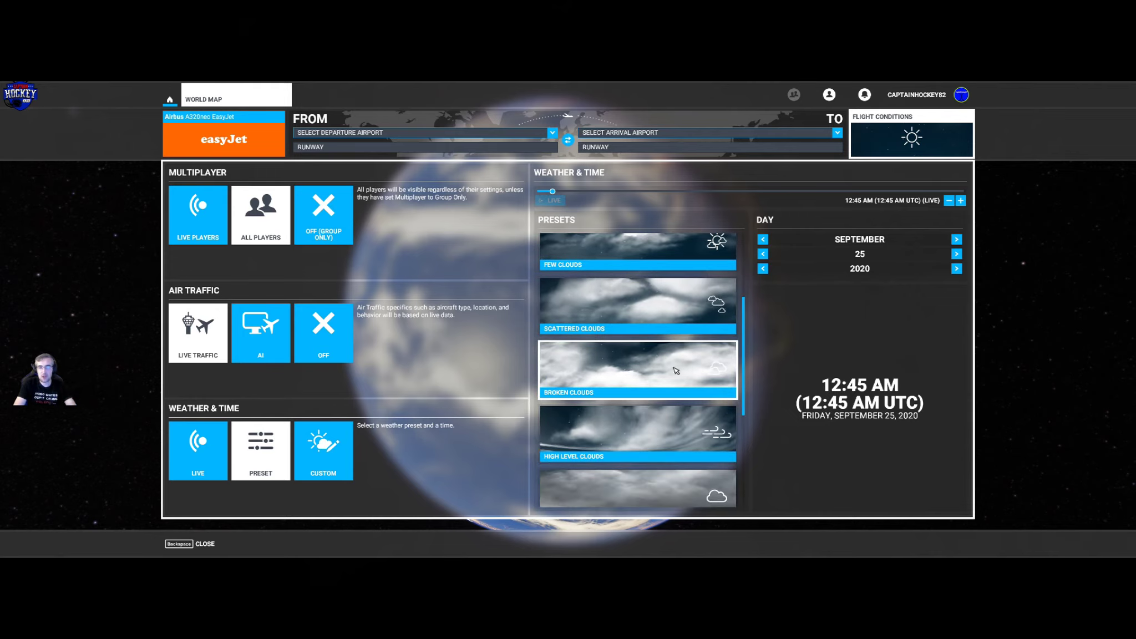
scroll(631, 431, down, 2)
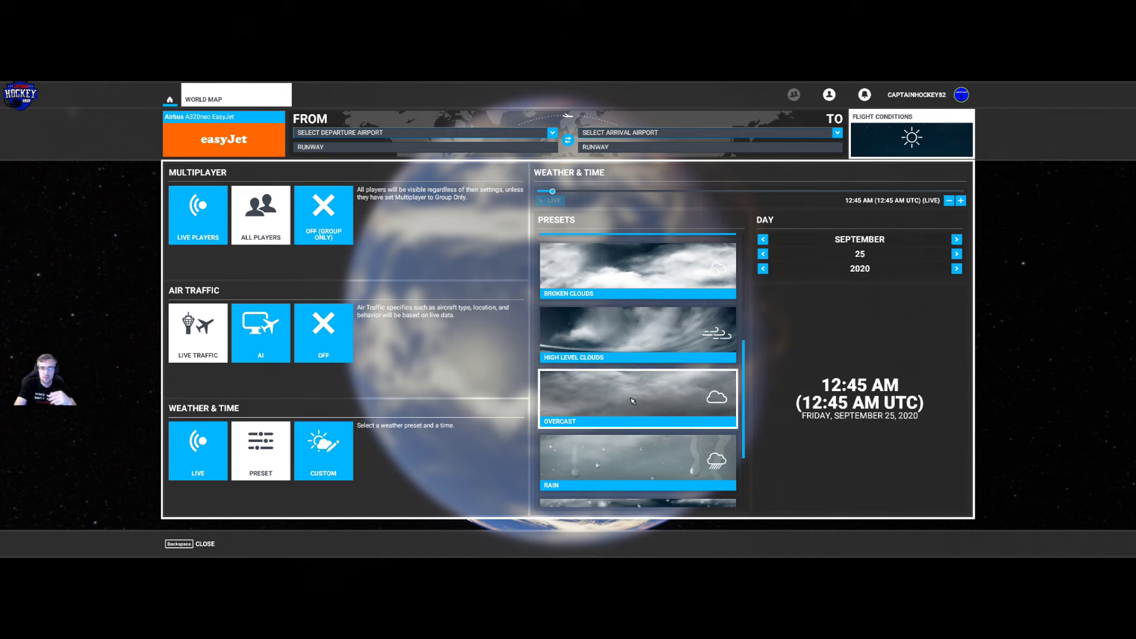
scroll(635, 402, down, 1)
scroll(661, 355, down, 1)
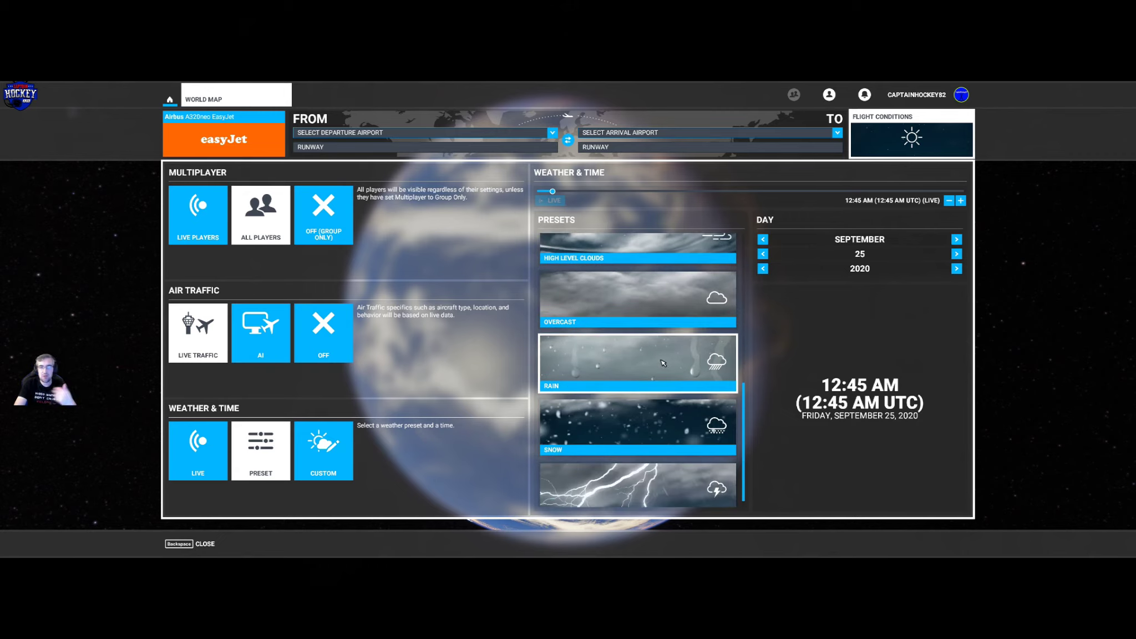
scroll(657, 427, down, 1)
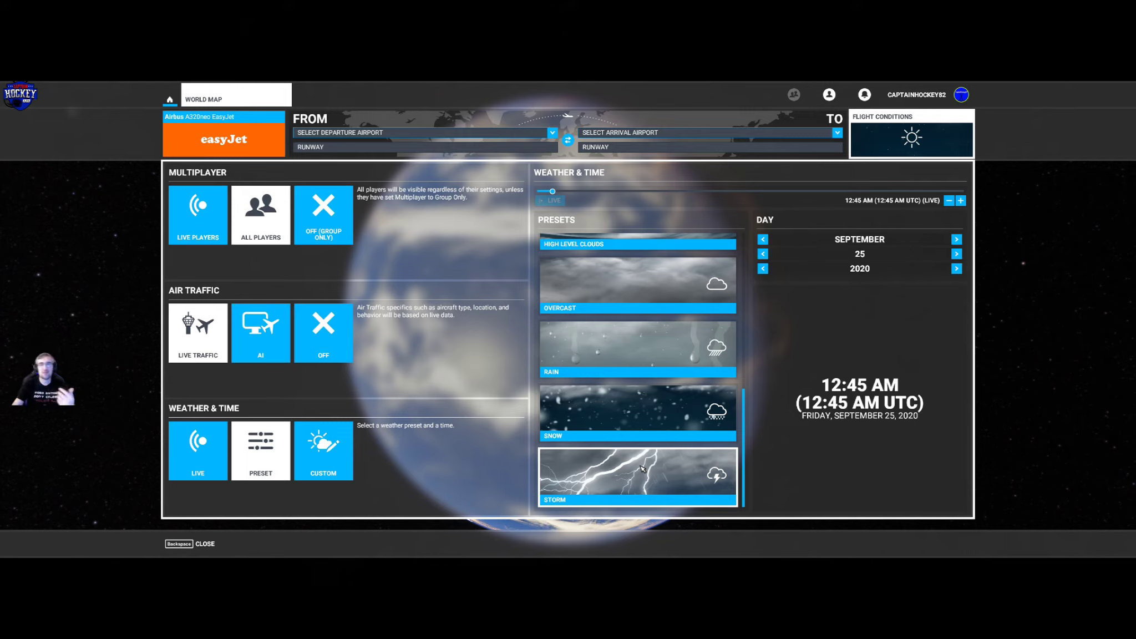
- Switch Weather & Time to Custom and load Storm, with 10 mm/h precipitation and 100% lightning
click(325, 453)
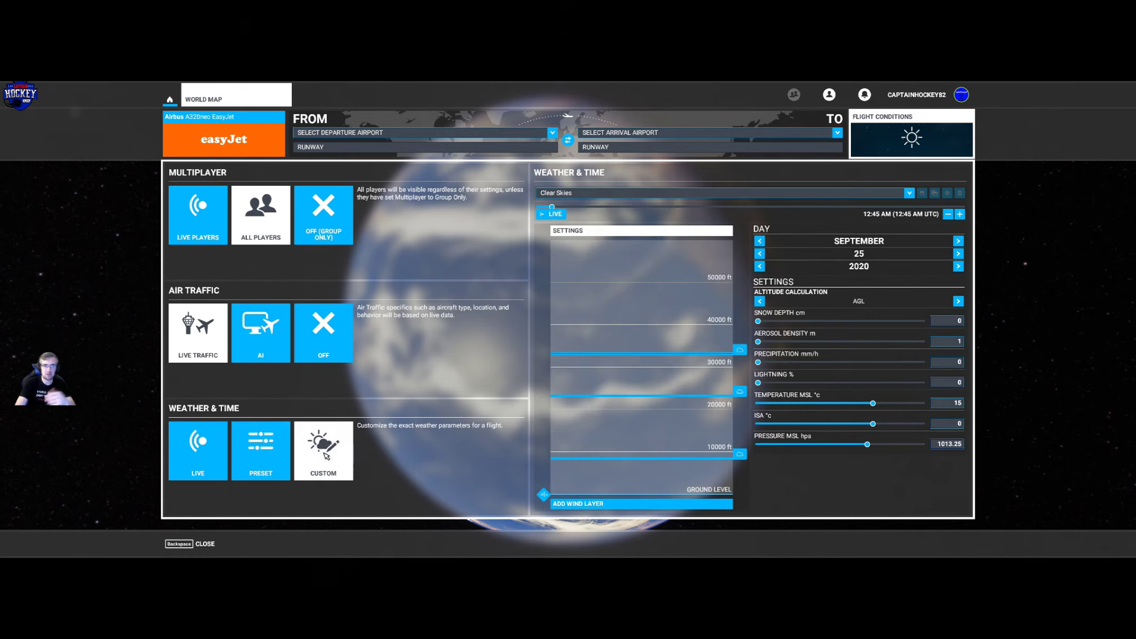
click(909, 193)
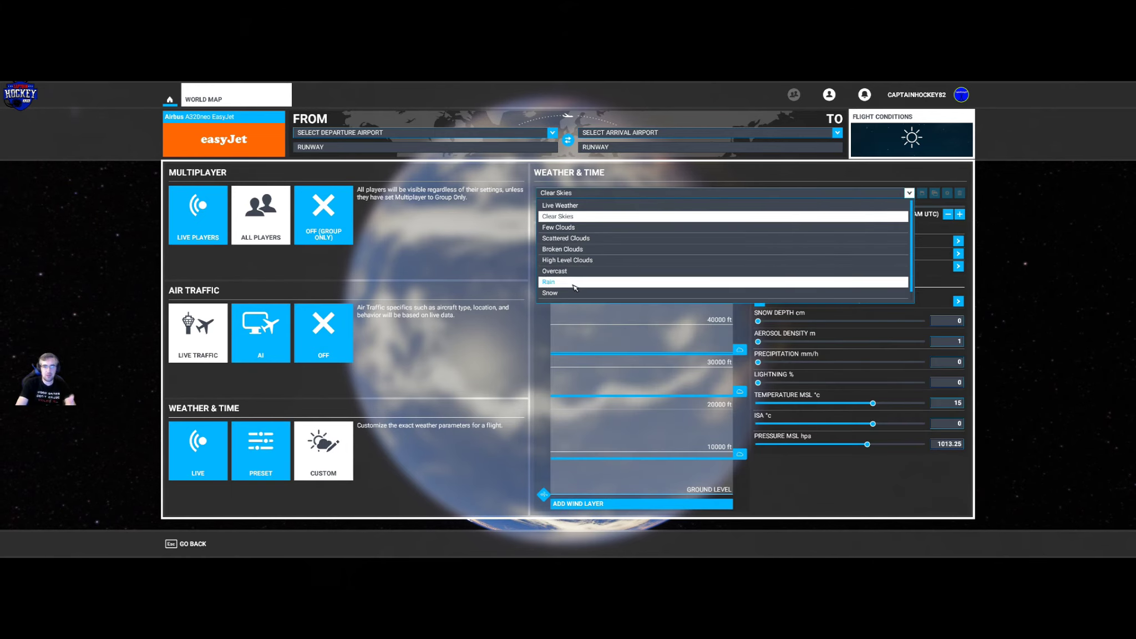
scroll(581, 276, down, 1)
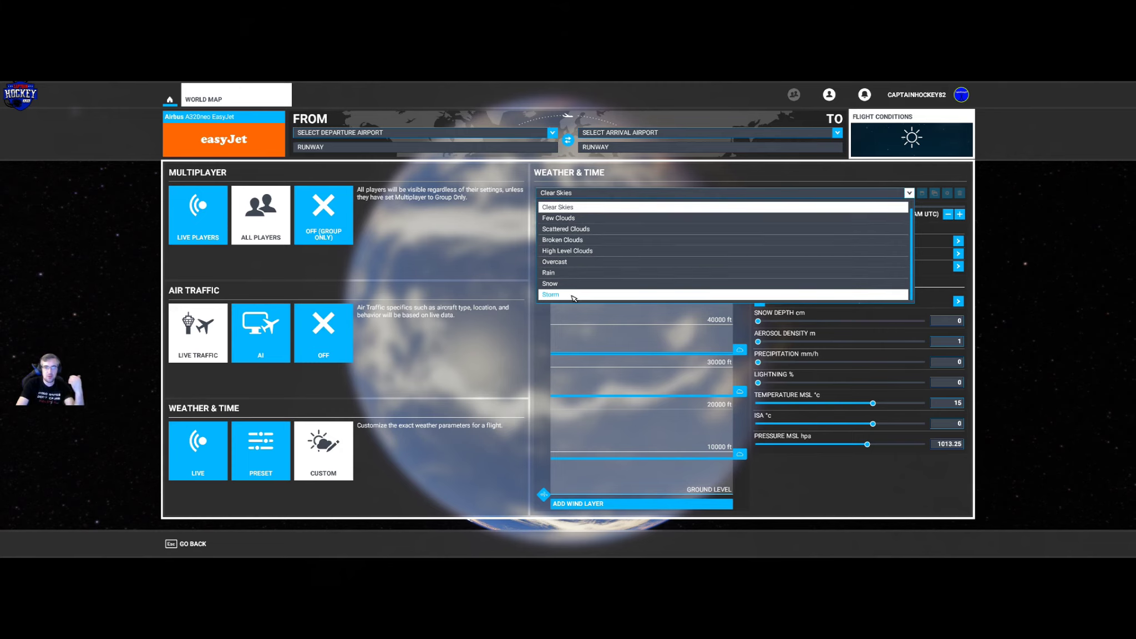
click(573, 295)
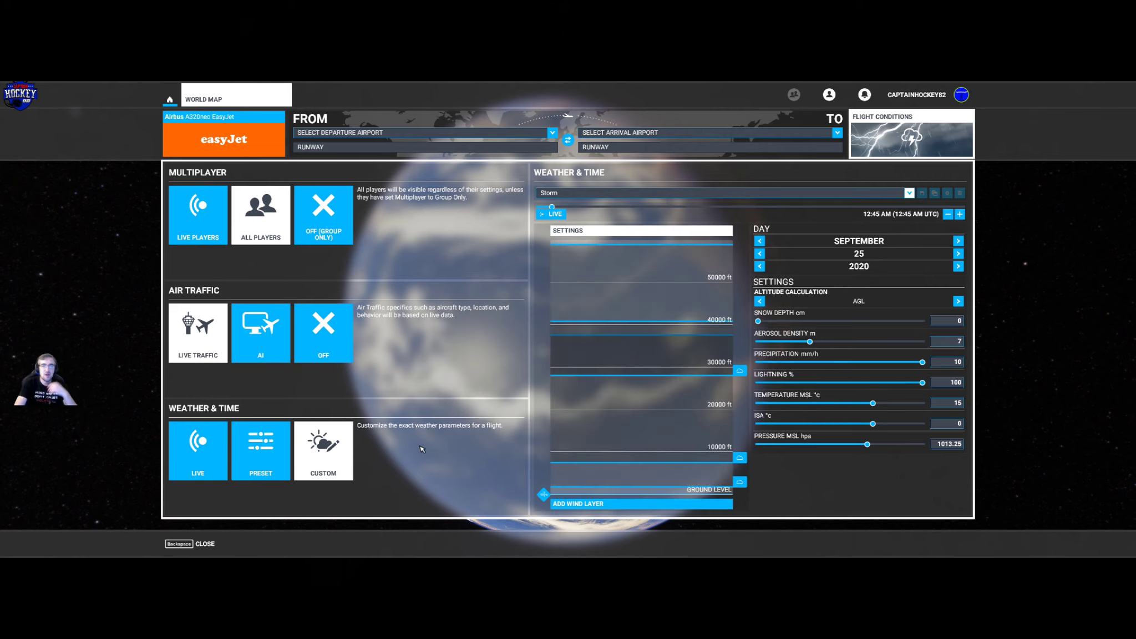
- Select the Live weather tile, giving real-world conditions at 12:46 AM, September 25, 2020
click(196, 460)
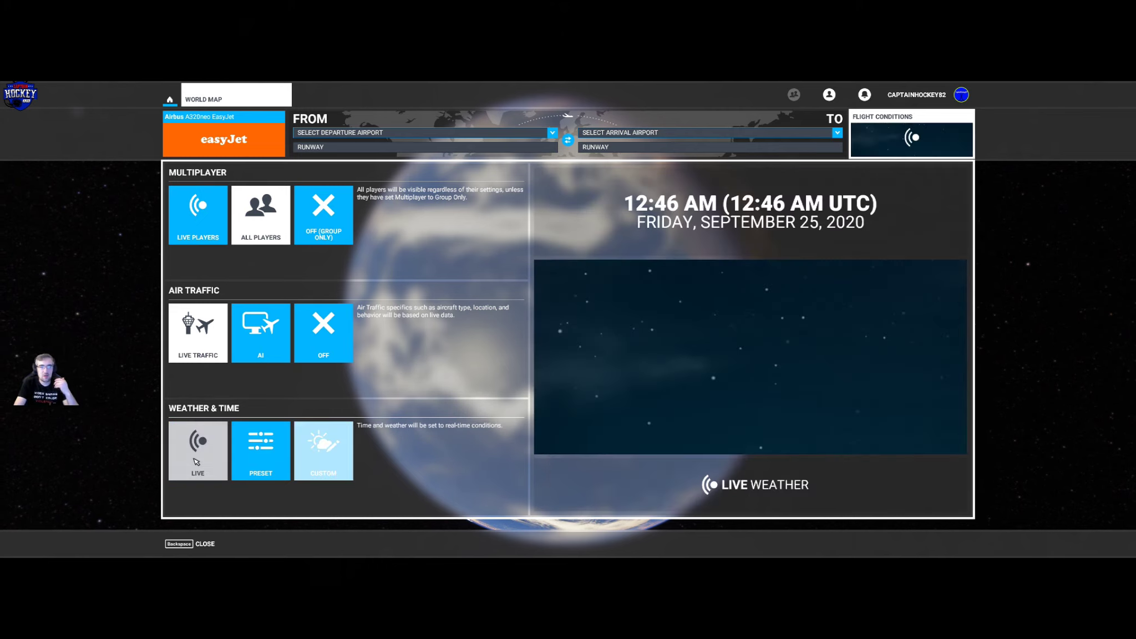